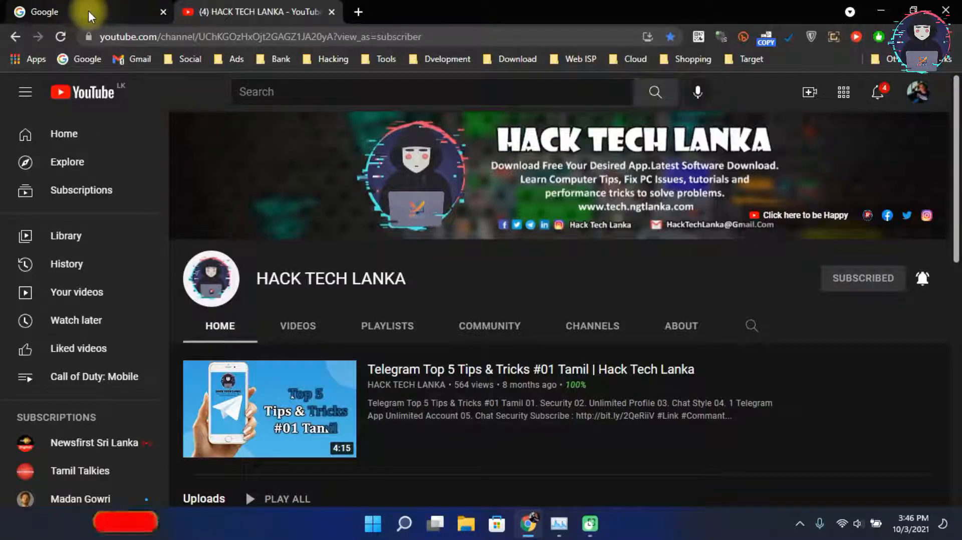
Step: Search Google for "call of duty: mobile pc gameloop" and open GameLoop's Call of Duty: Mobile PC Emulator page
click(89, 11)
click(374, 221)
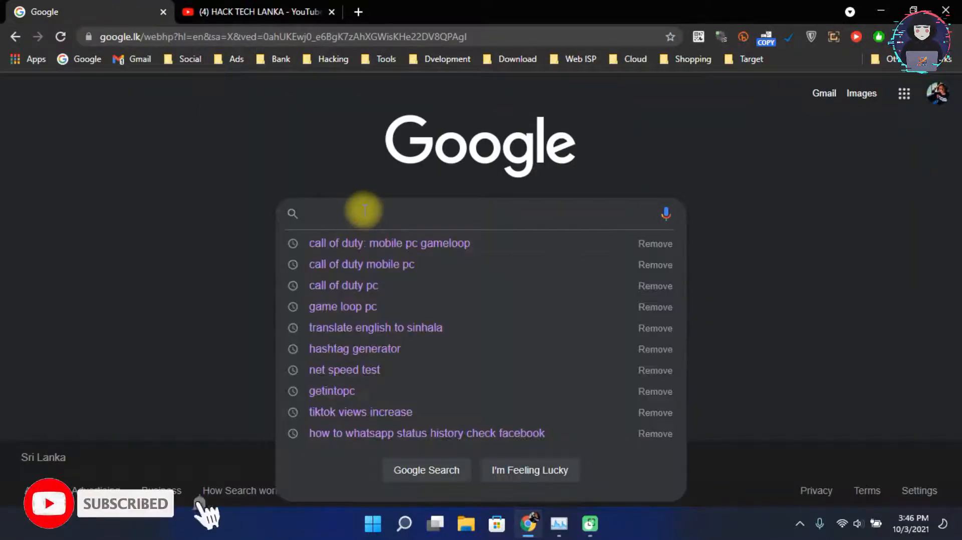
click(357, 244)
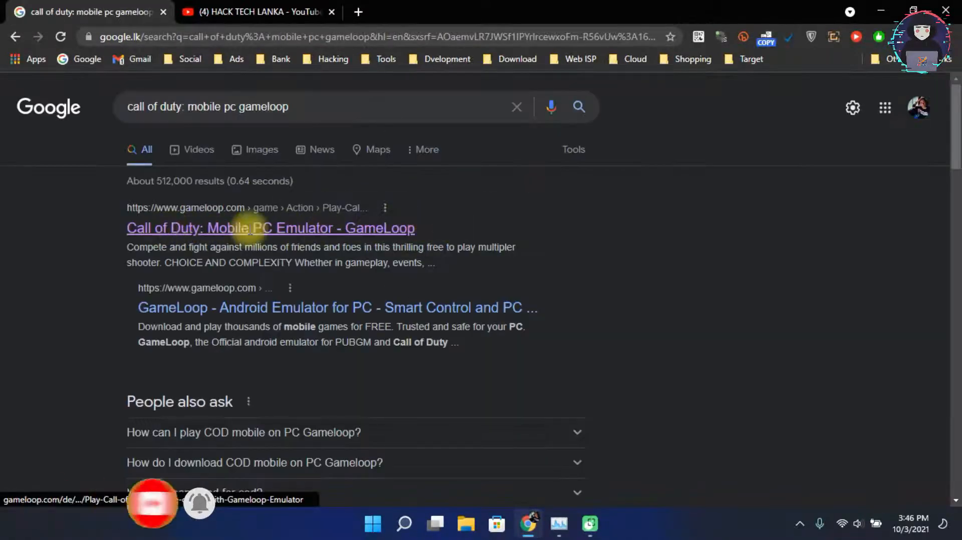
click(127, 229)
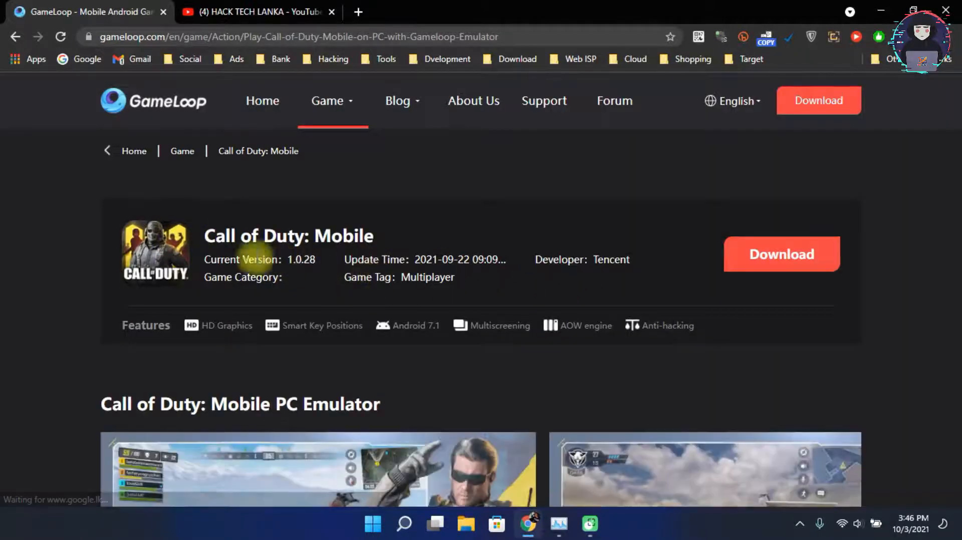
Step: Download the Call of Duty: Mobile installer from the GameLoop page, keeping the Programs category and the suggested save path
drag(218, 239, 359, 240)
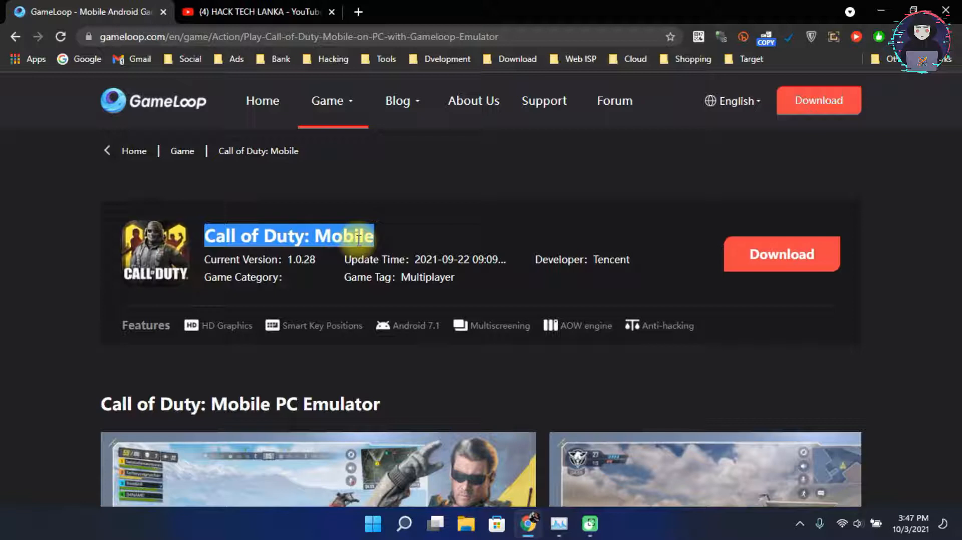
click(791, 261)
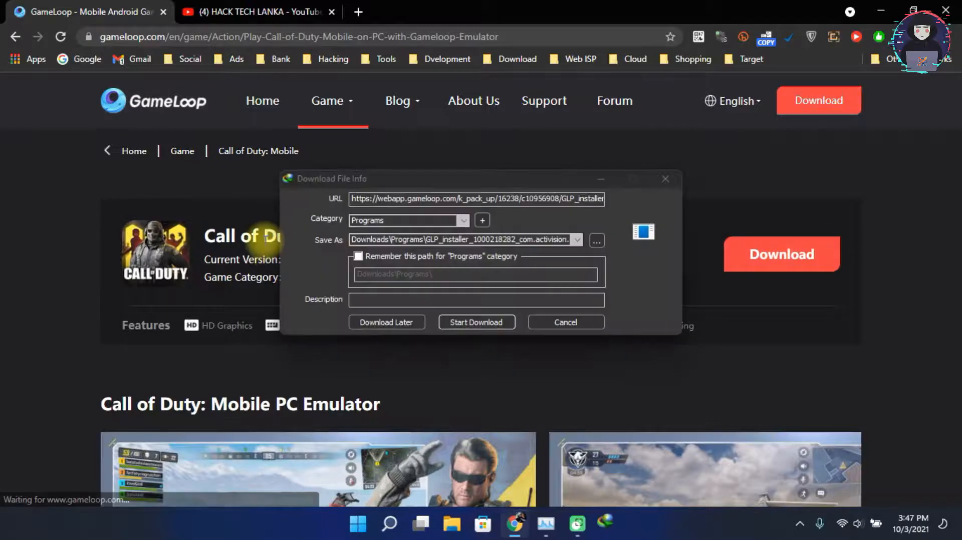
click(486, 323)
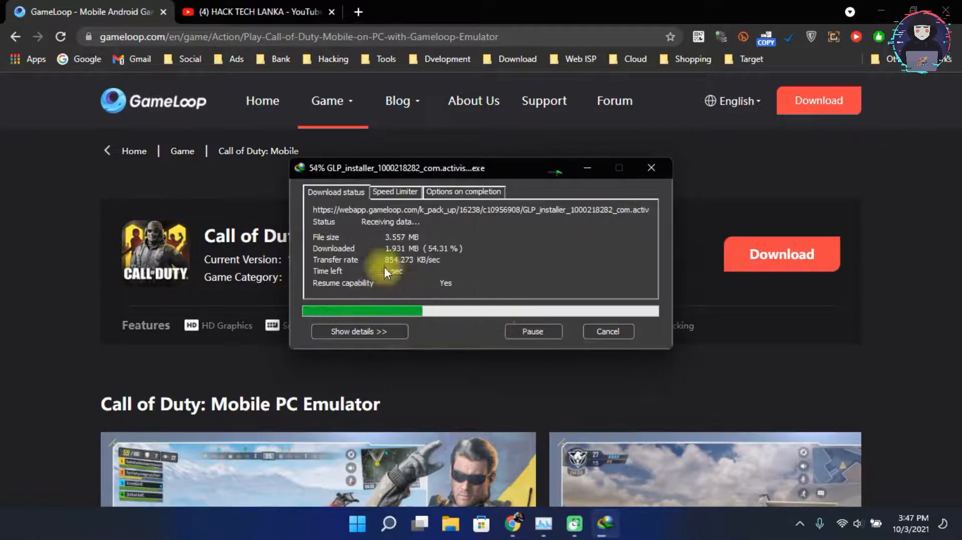
Step: Review this PC's device specifications in Windows Settings, minimizing the browser and the finished download's window
click(883, 8)
click(883, 8)
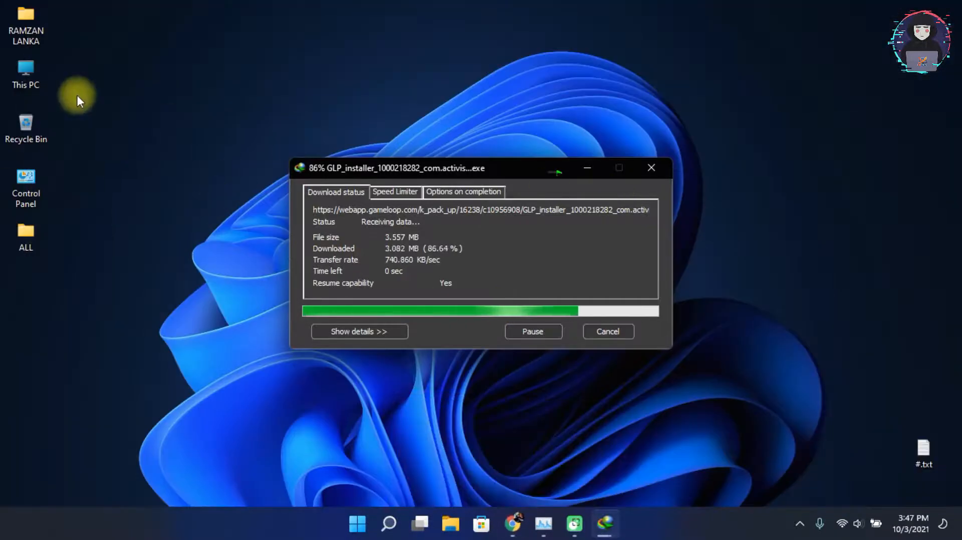
right_click(27, 70)
click(107, 233)
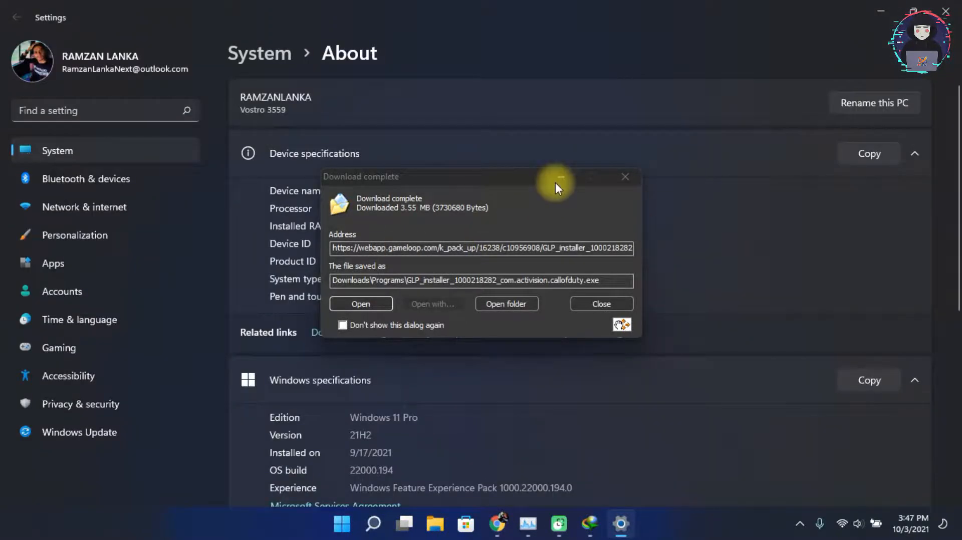
click(557, 181)
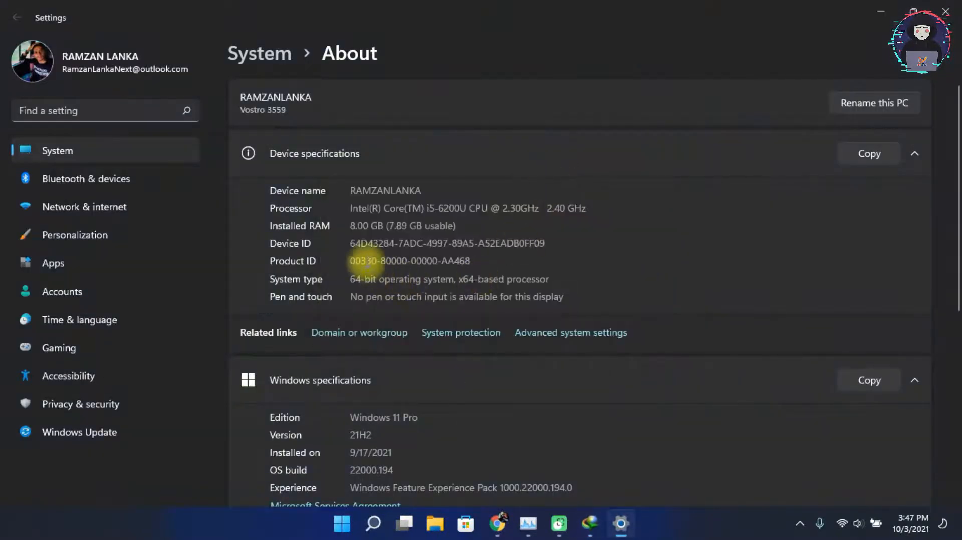
drag(349, 243, 560, 243)
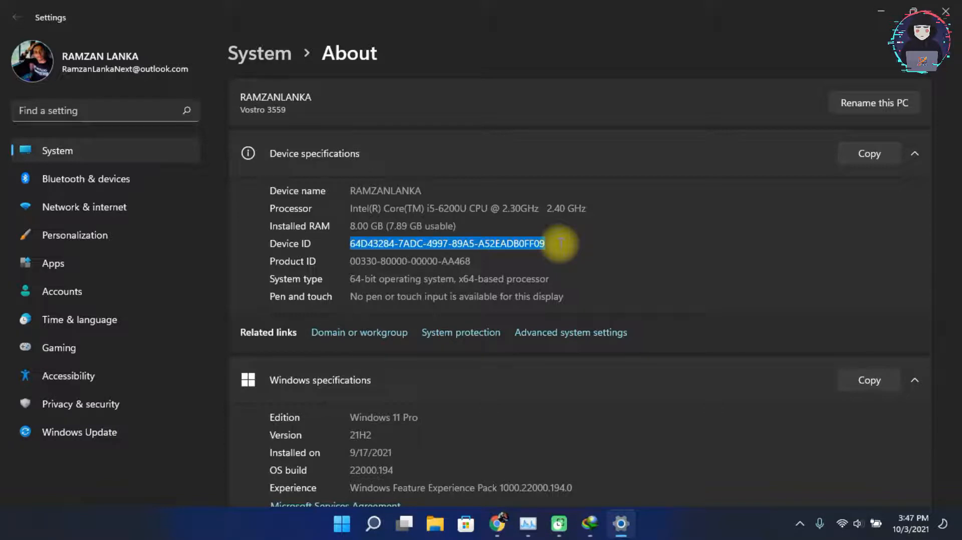
click(620, 524)
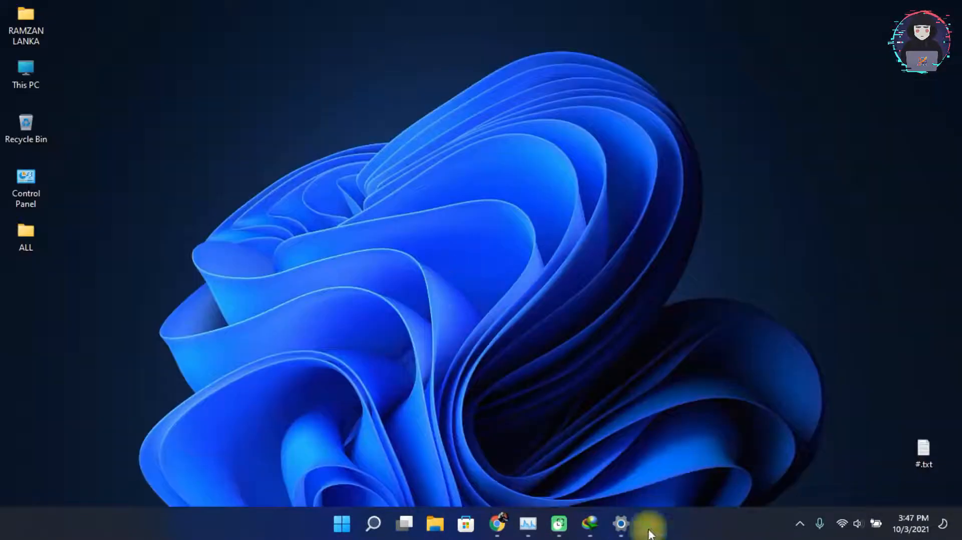
Step: Run the downloaded GameLoop installer and start the installation in C:\Program Files\TxGameAssistant\
click(590, 524)
click(369, 302)
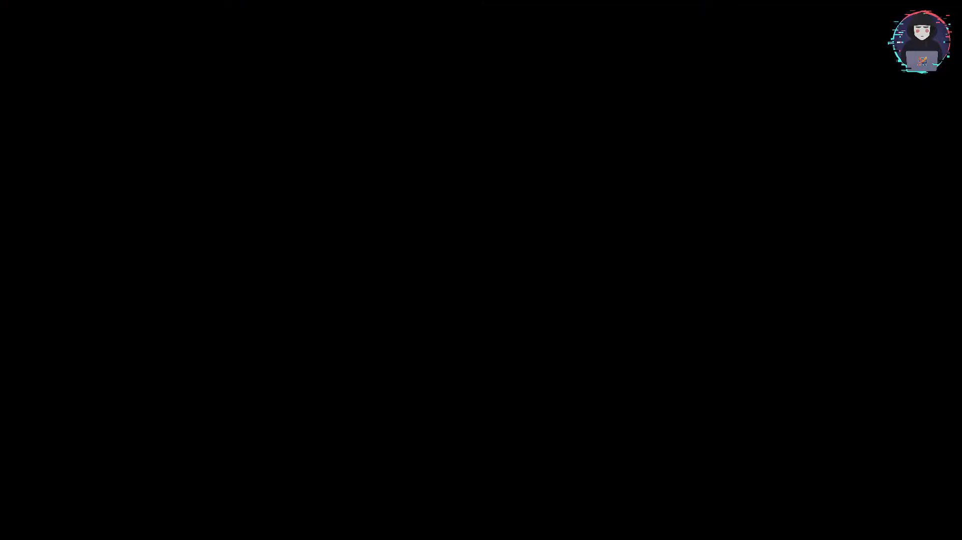
click(420, 380)
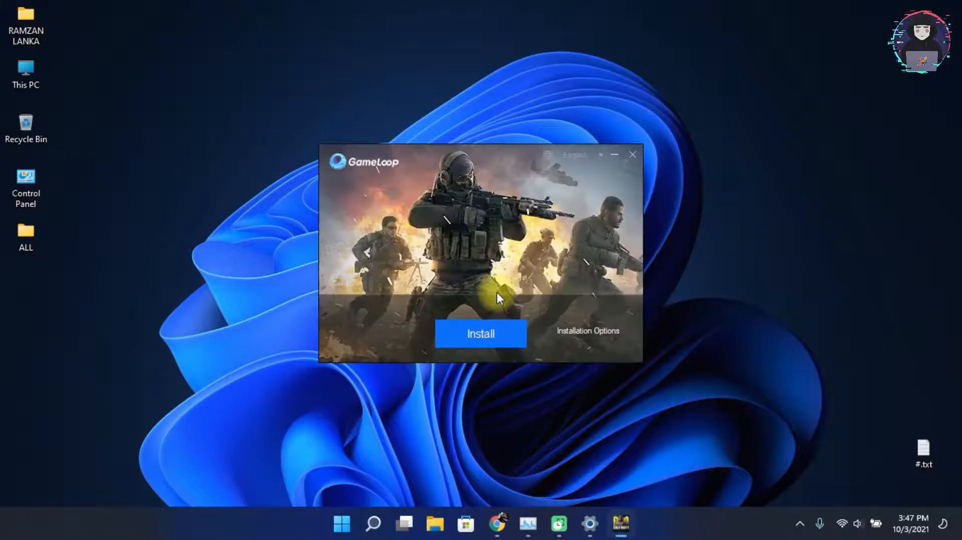
click(582, 335)
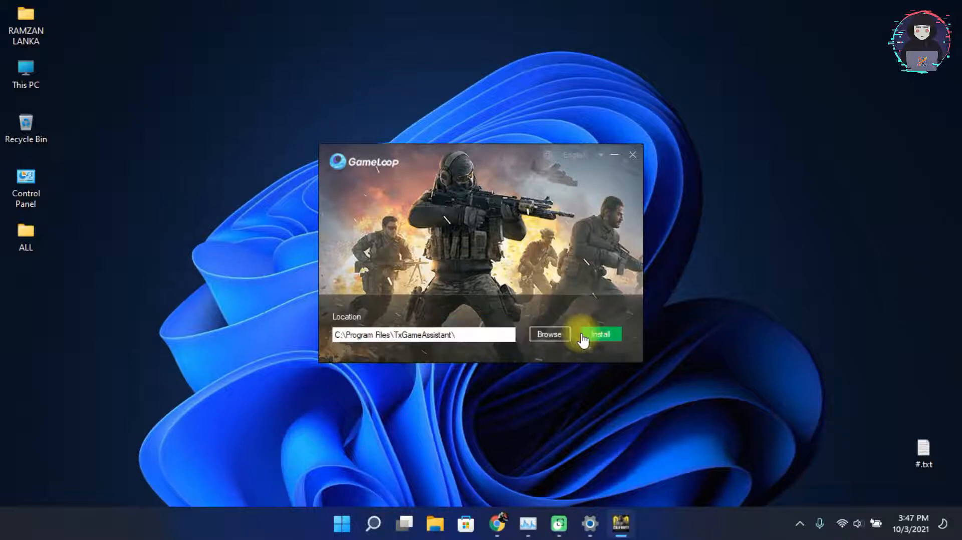
drag(457, 334, 295, 340)
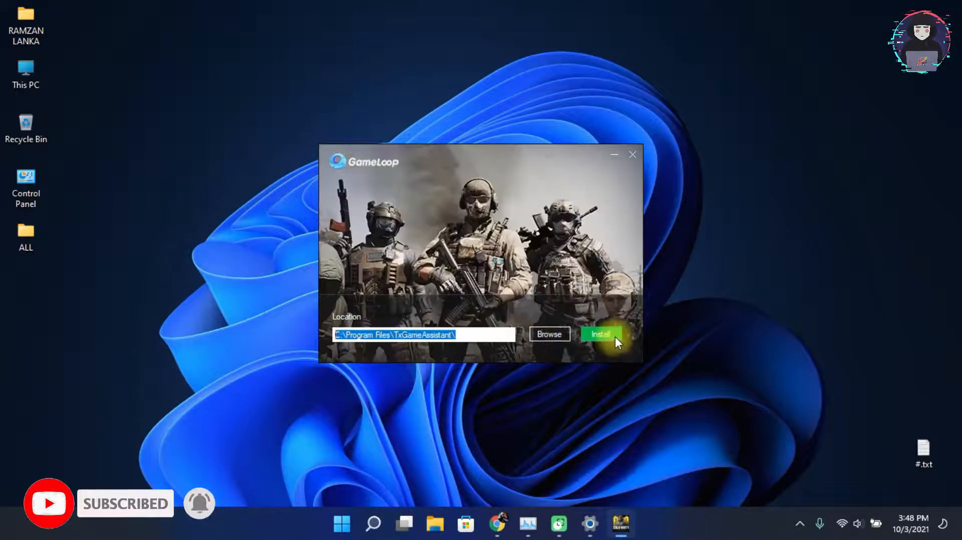
click(609, 335)
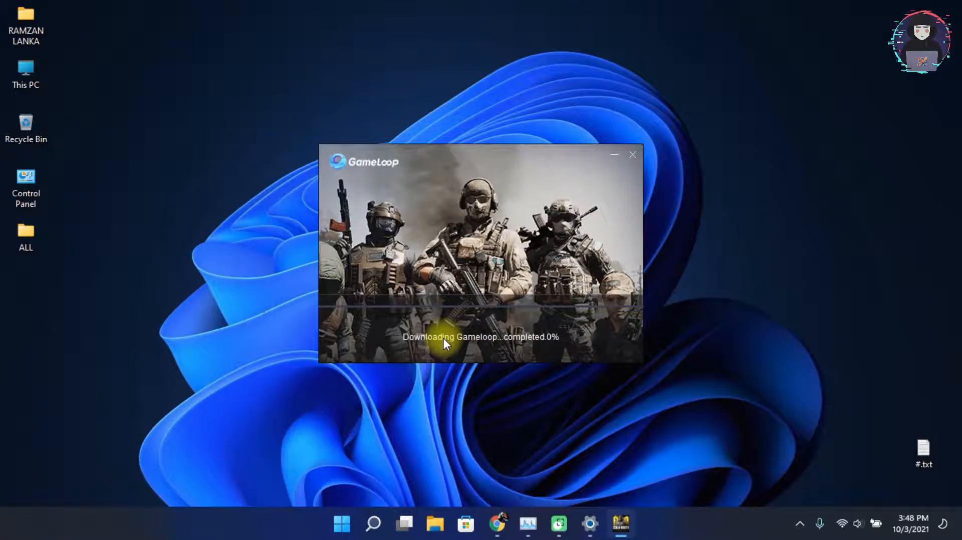
Step: Check the Wi-Fi throughput in Task Manager while GameLoop downloads, and minimize it
click(528, 524)
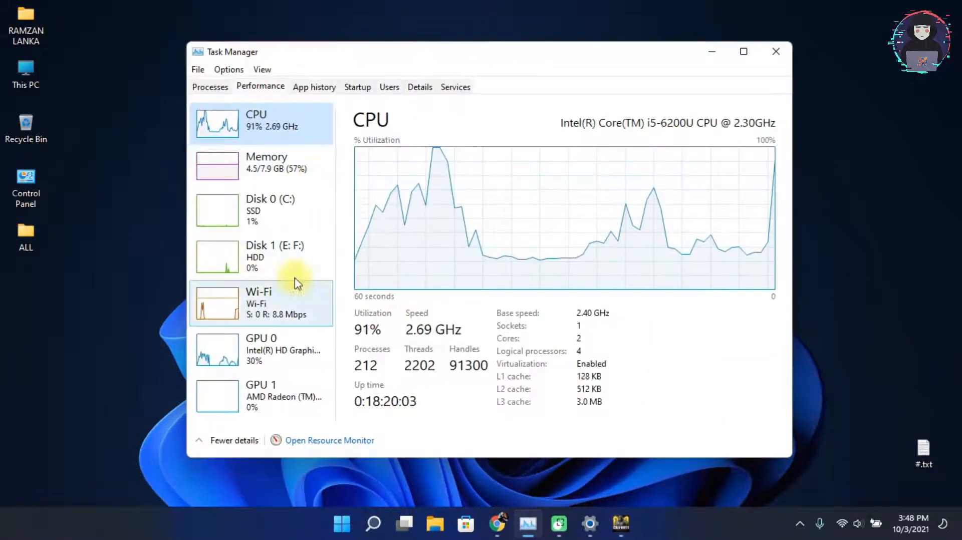
click(265, 301)
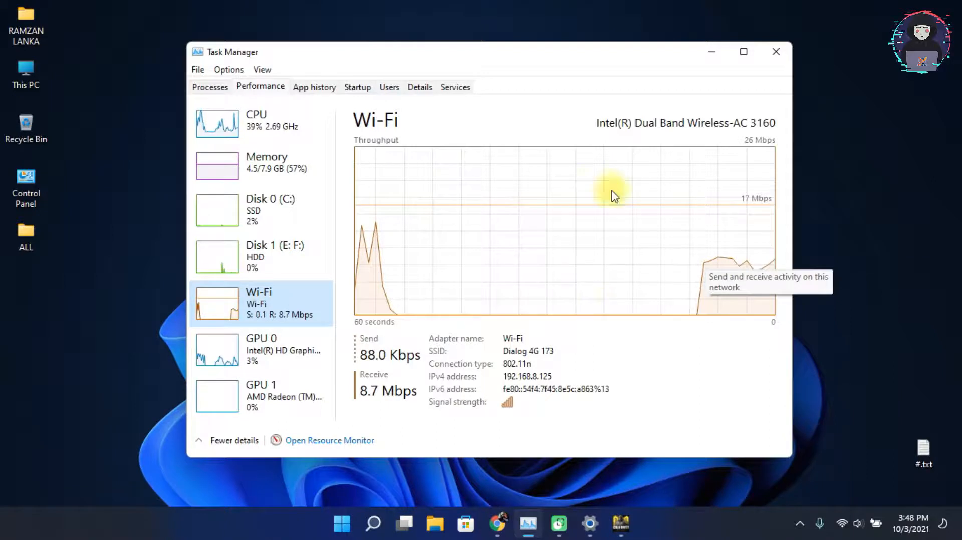
click(707, 53)
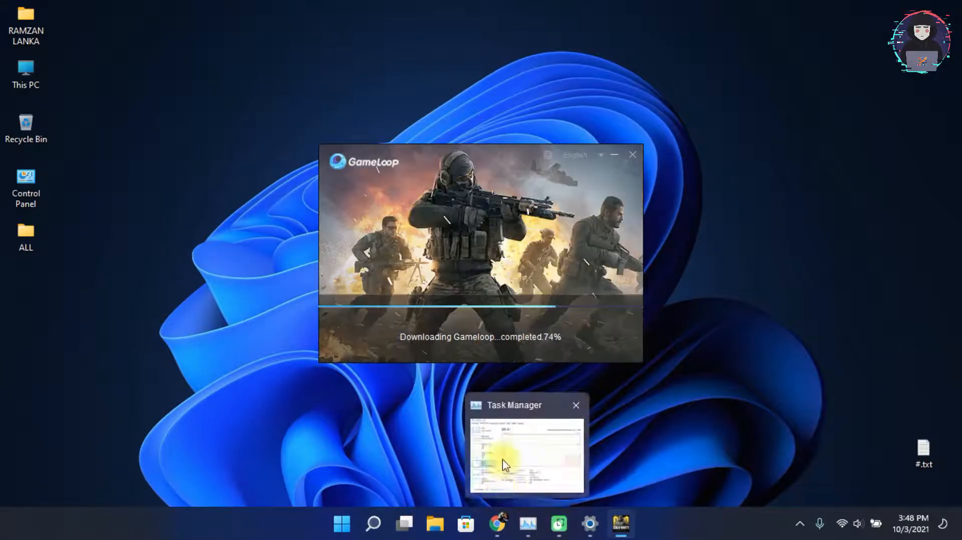
click(309, 453)
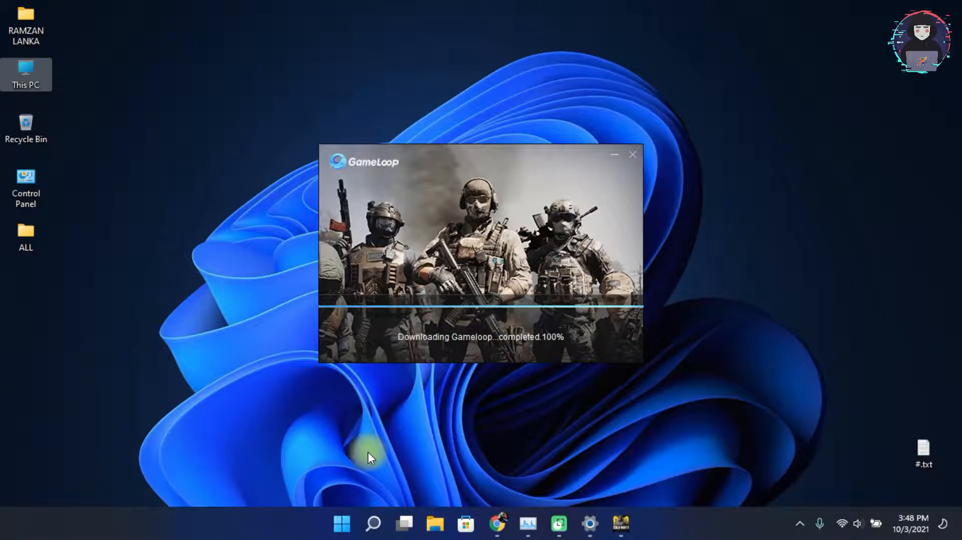
right_click(811, 252)
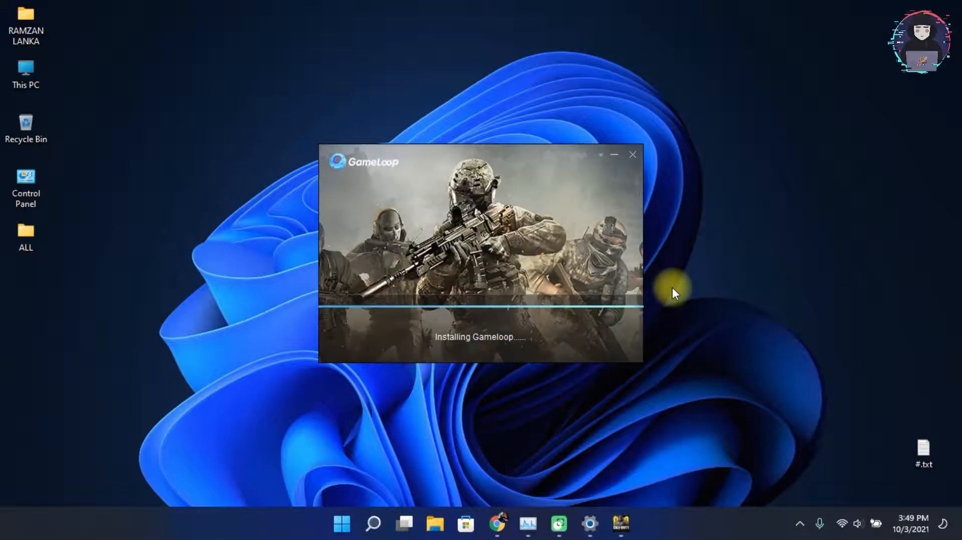
double_click(26, 72)
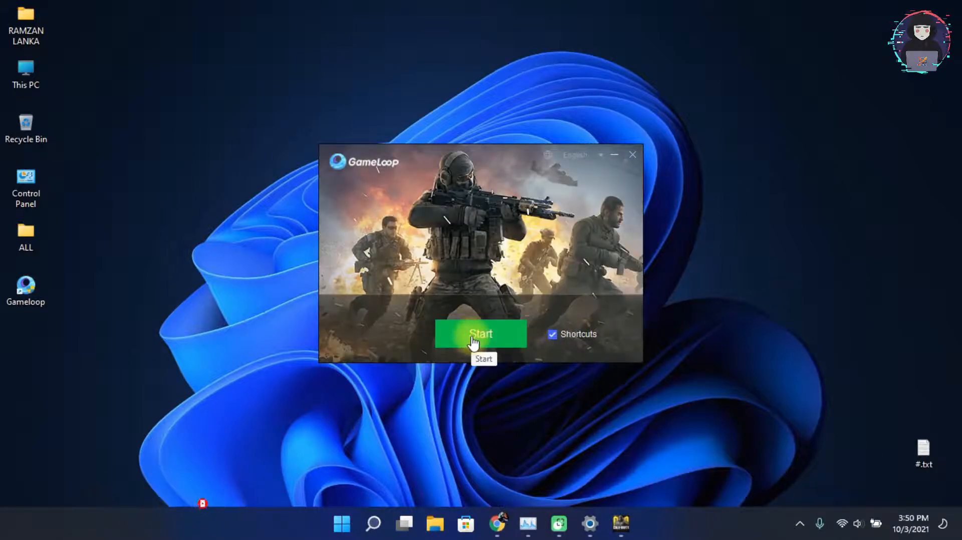
Step: Start GameLoop from the finished installer with shortcuts enabled and dismiss the tip about managing download tasks
click(478, 339)
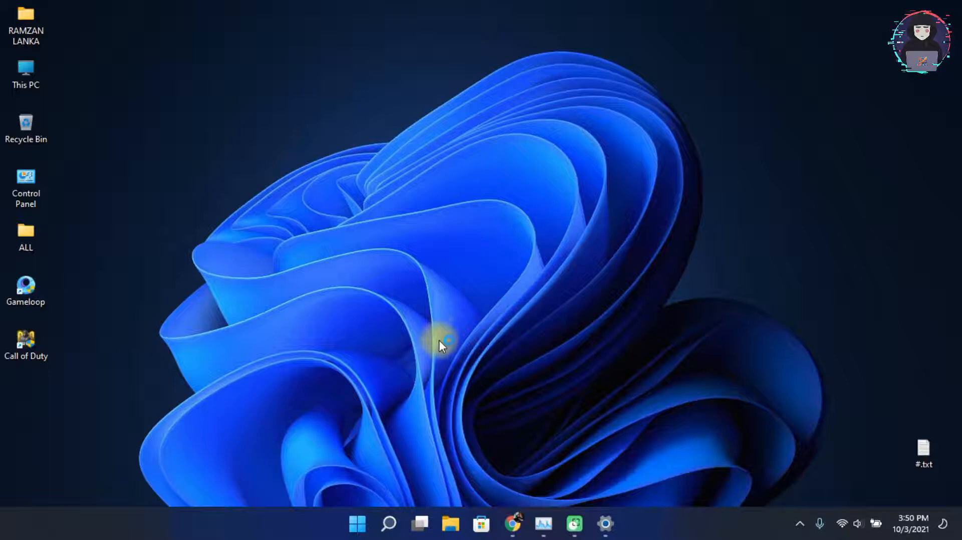
drag(59, 272, 20, 400)
click(121, 413)
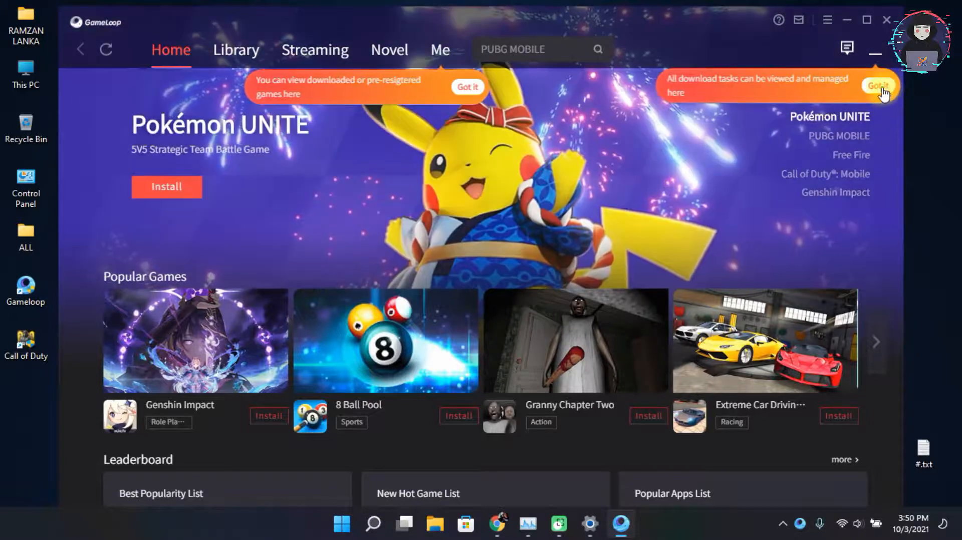
click(877, 86)
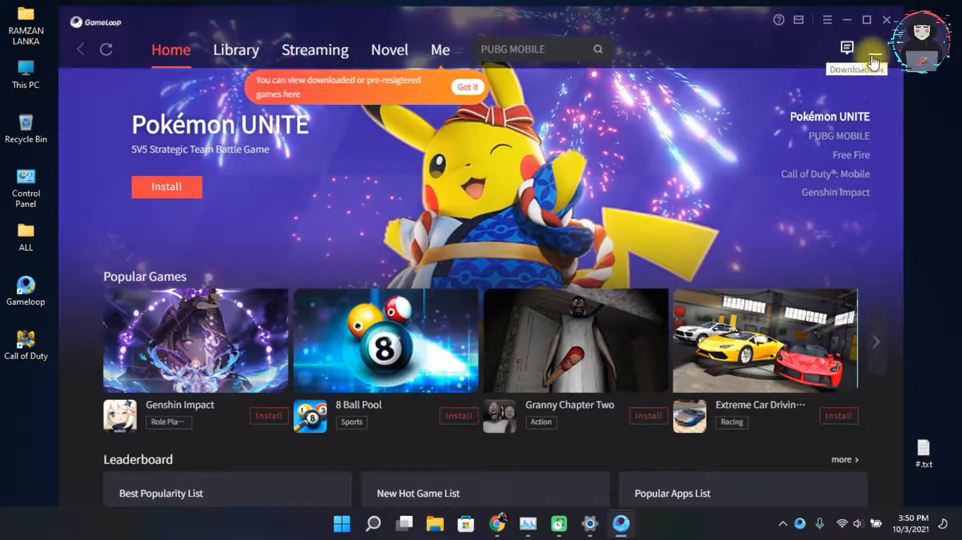
Step: Switch to Chrome to check the Call of Duty: Mobile title on the GameLoop page, and return to GameLoop
click(496, 524)
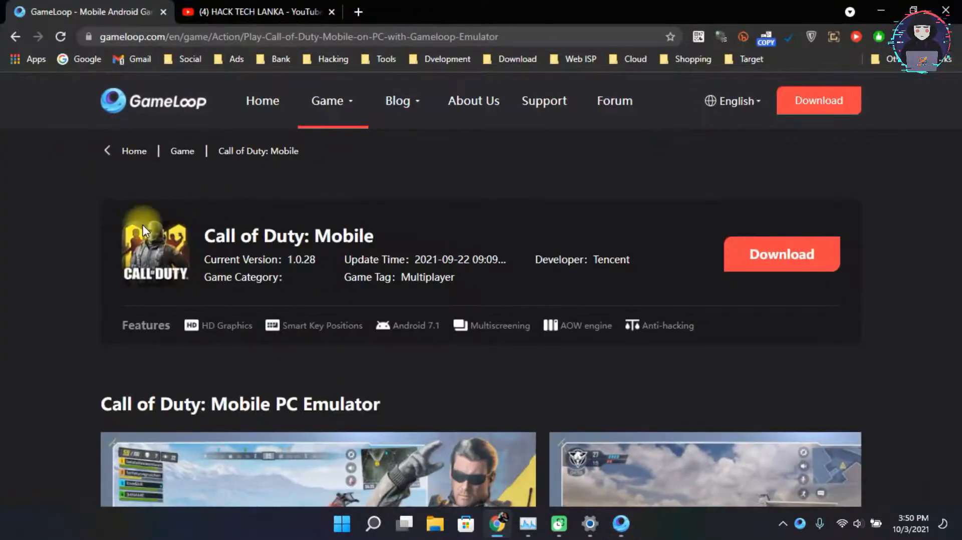
drag(198, 234, 375, 232)
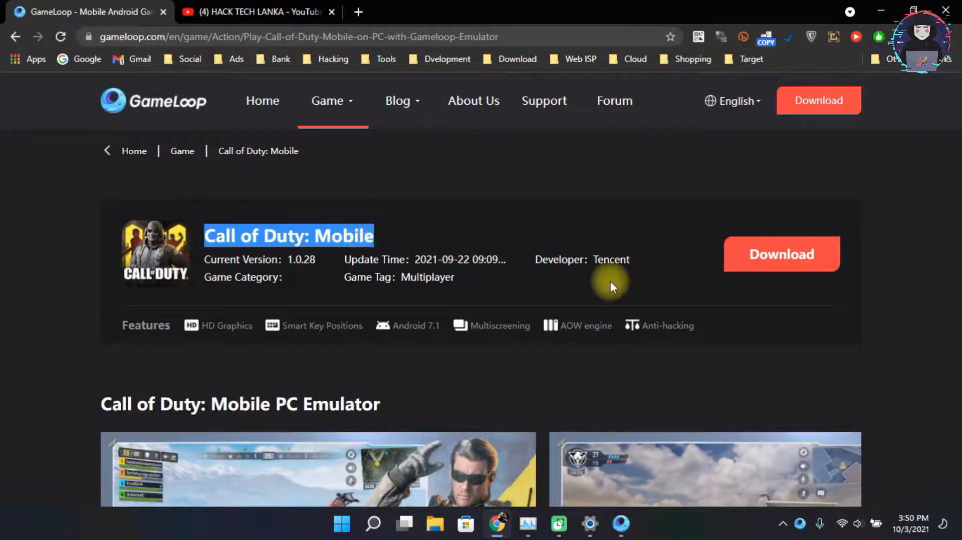
click(880, 10)
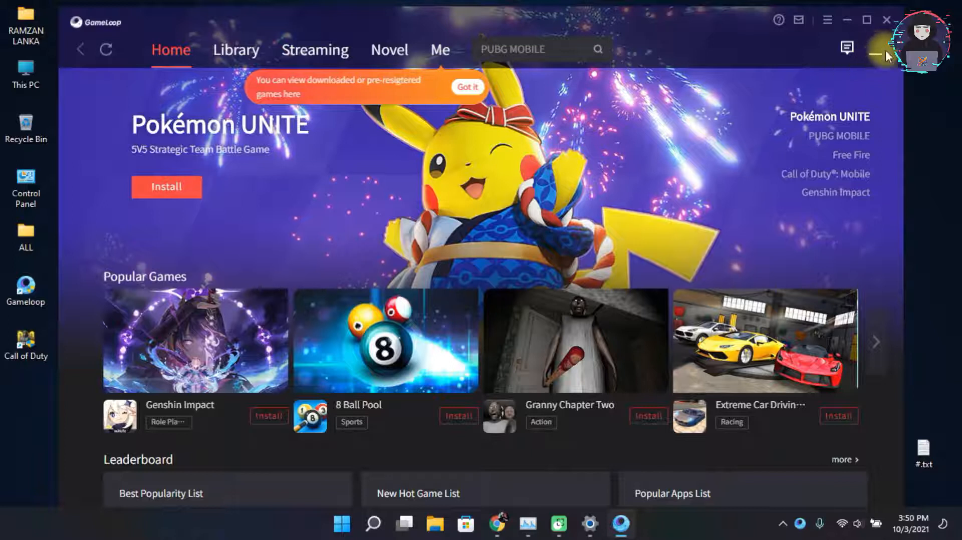
Step: Check the Call of Duty: Mobile download in the Download Manager and its entry under My Games
click(875, 54)
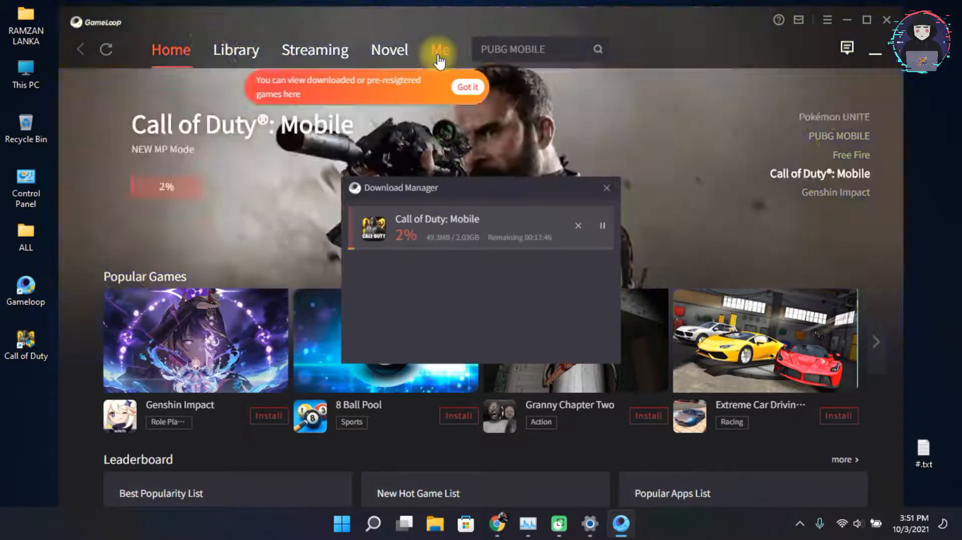
click(439, 49)
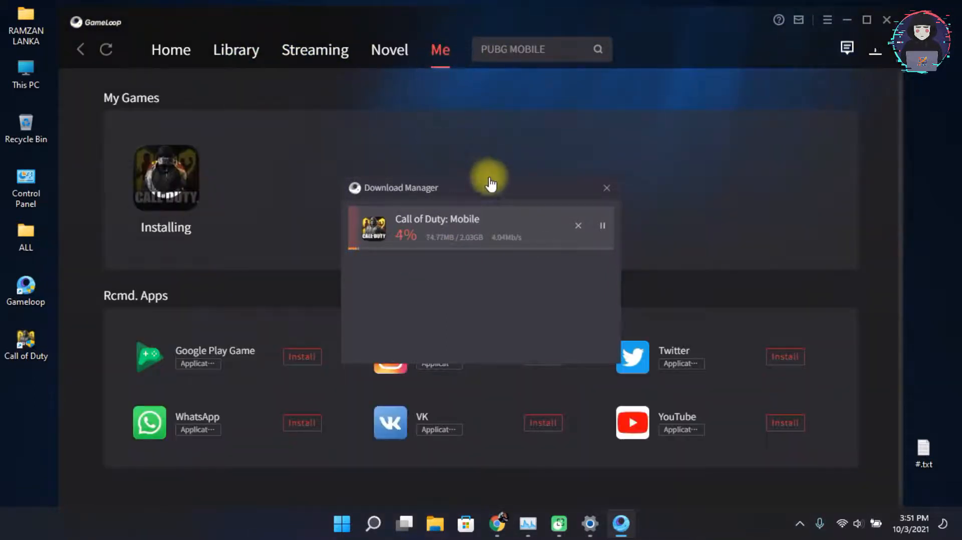
click(607, 189)
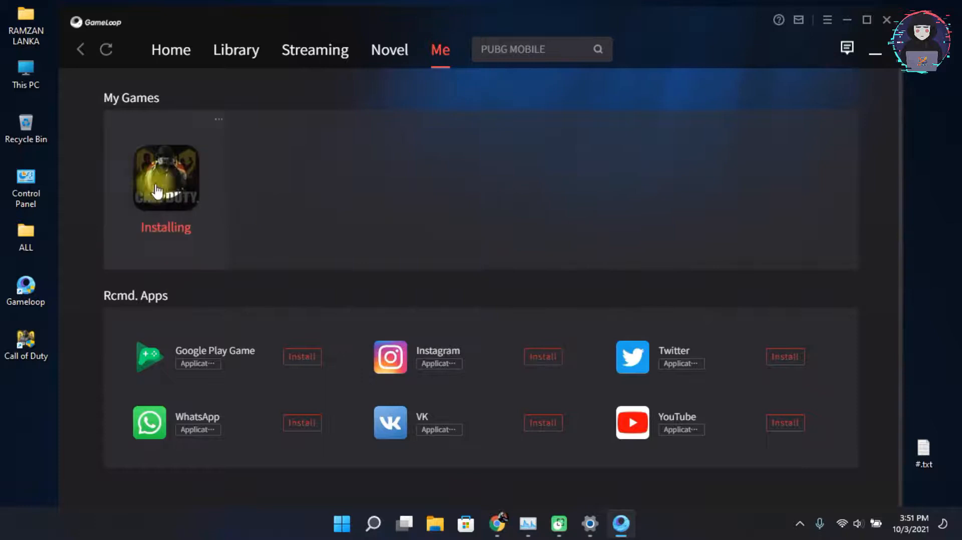
scroll(625, 259, down, 1)
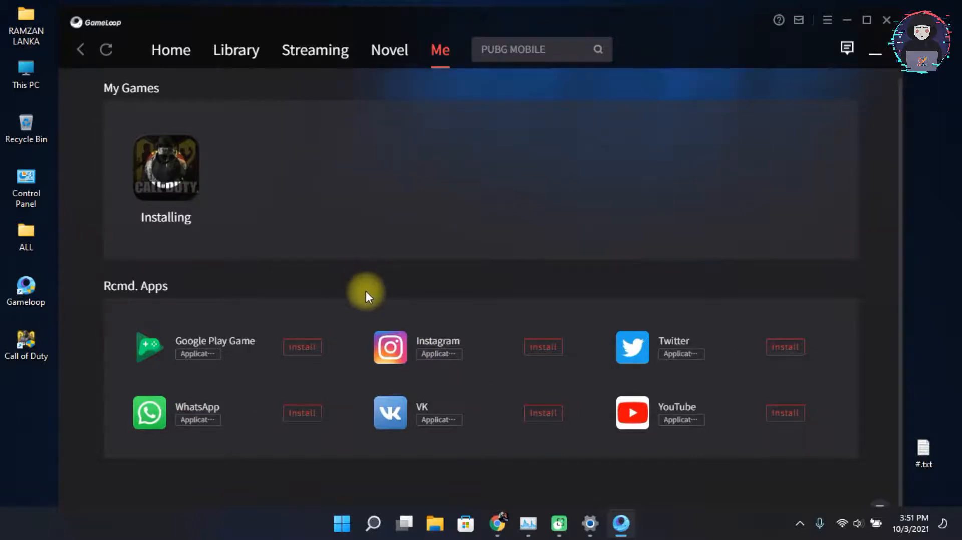
Step: Browse GameLoop's Streaming page of esports events and live streams, and return to the Home page
click(314, 51)
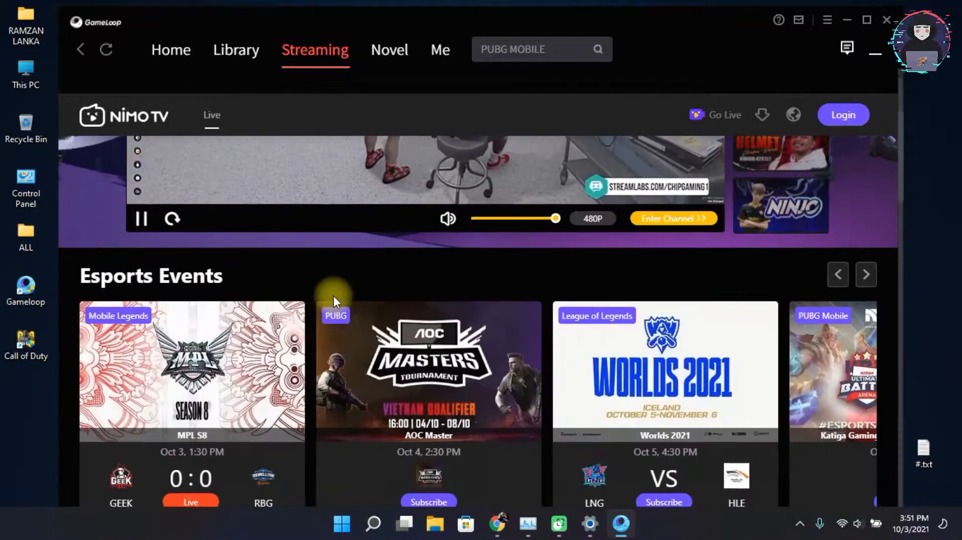
scroll(332, 295, down, 5)
scroll(613, 287, down, 1)
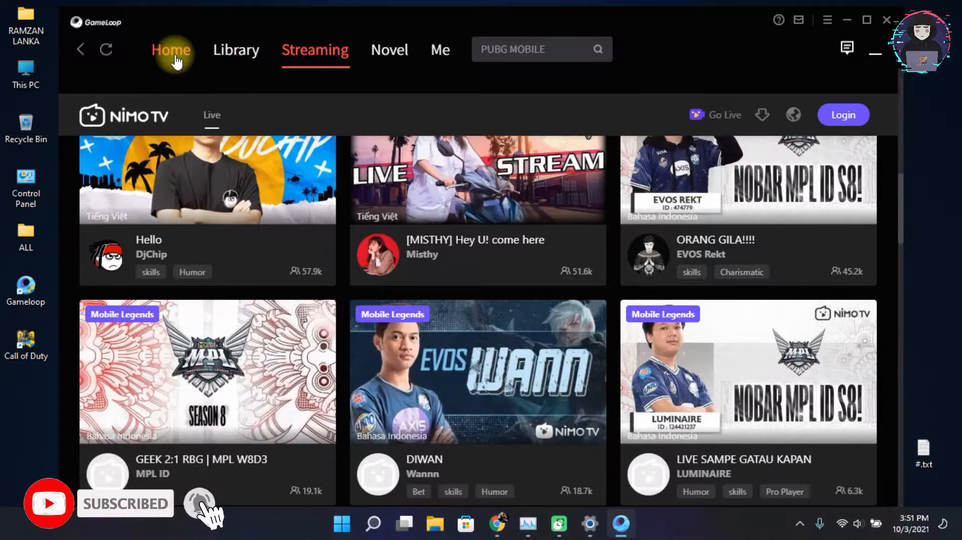
click(171, 49)
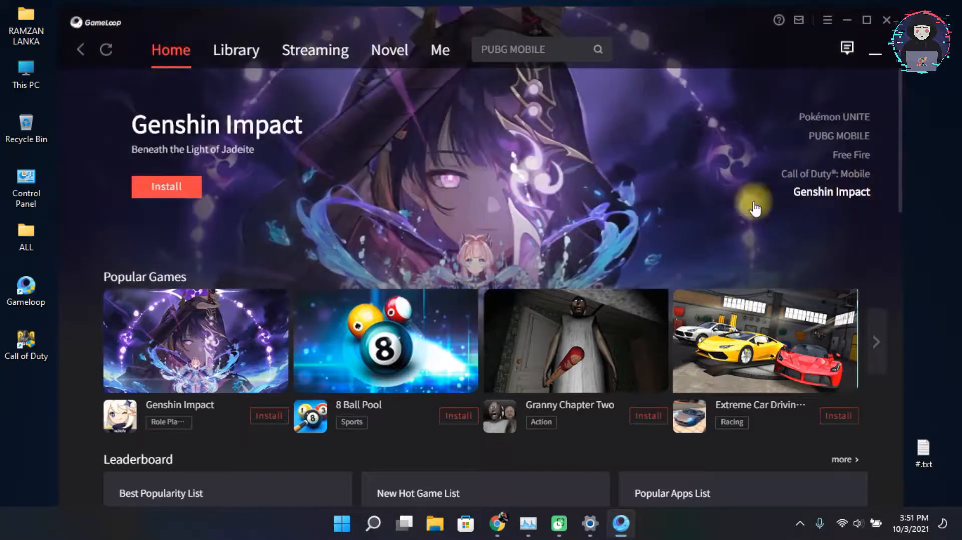
Step: Browse GameLoop's Home page and check the Call of Duty: Mobile download in the Download Manager
scroll(569, 201, down, 5)
scroll(236, 206, up, 5)
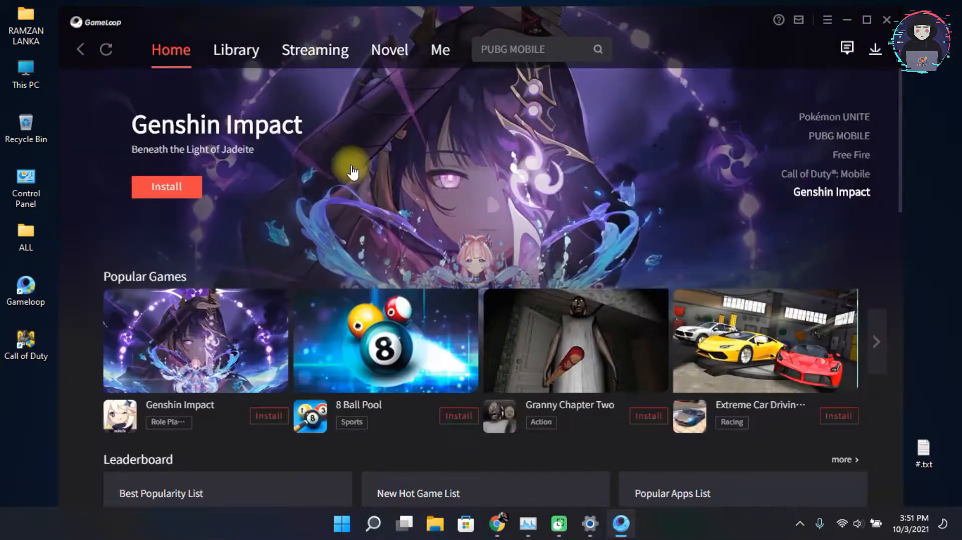
click(874, 50)
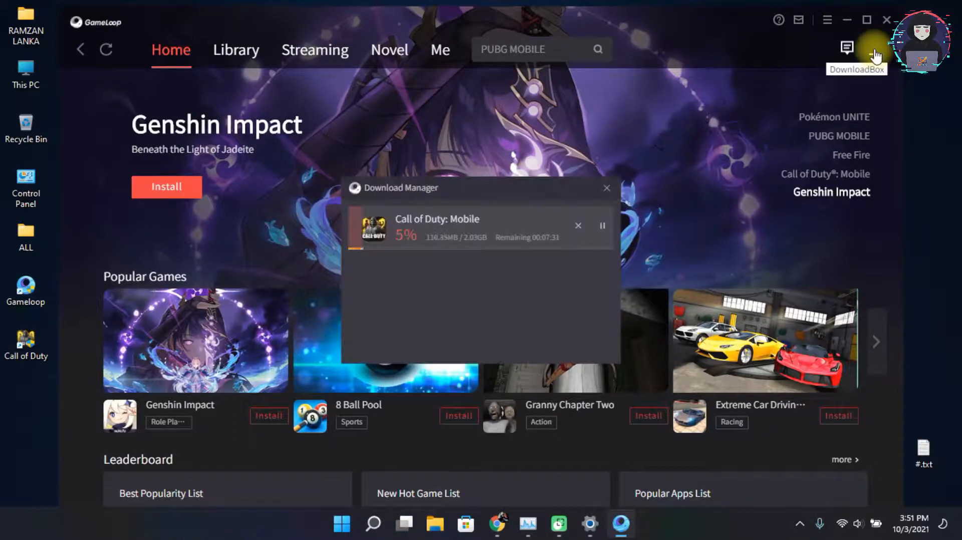
Step: Switch to Chrome, return to the Google results for "call of duty: mobile pc gameloop", and minimize the browser
click(497, 524)
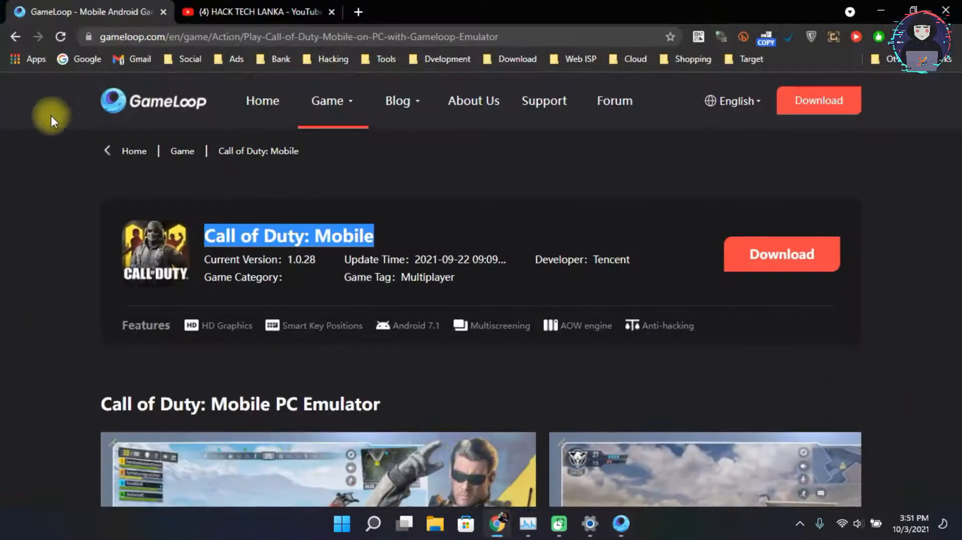
click(18, 36)
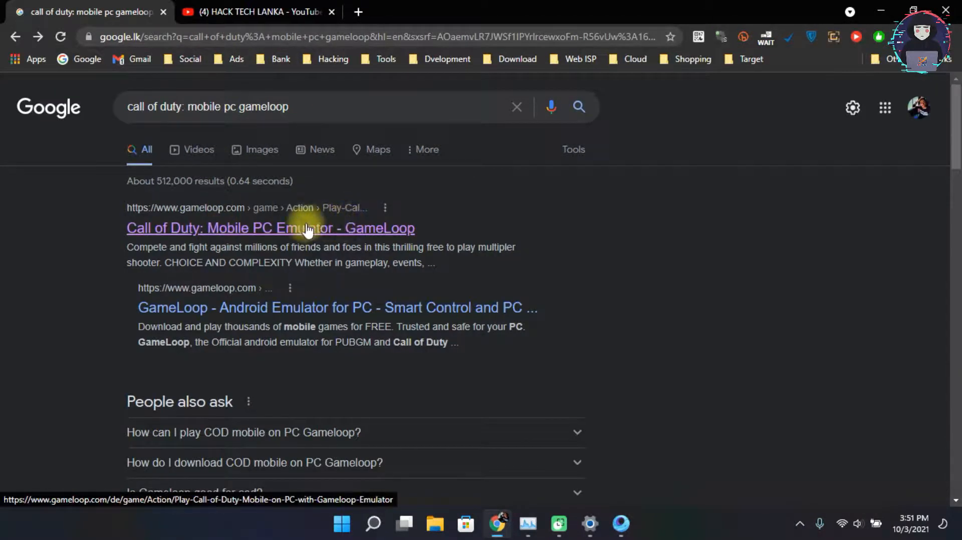
click(881, 10)
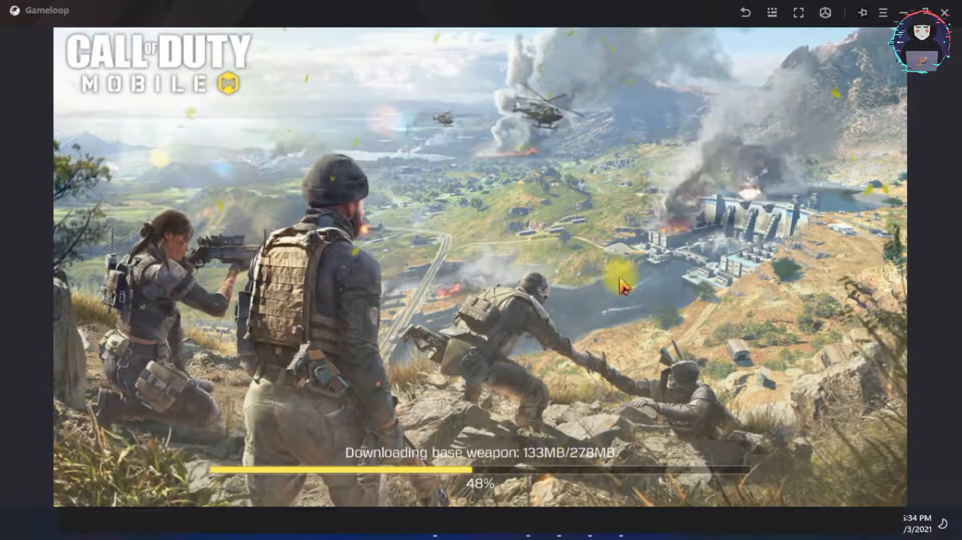
Step: Minimize the running game and review GameLoop's Basic, Engine, Model and Game settings
click(904, 13)
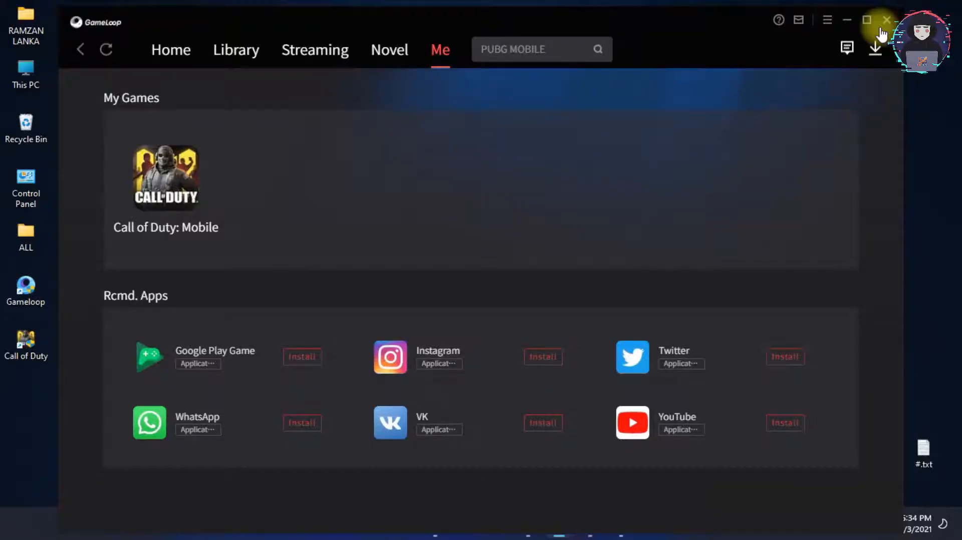
click(828, 22)
click(776, 88)
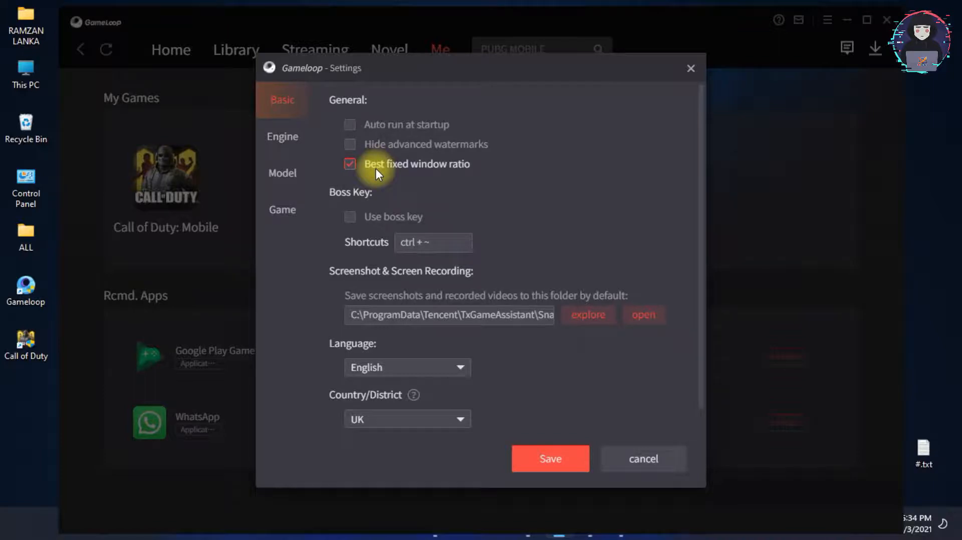
click(282, 139)
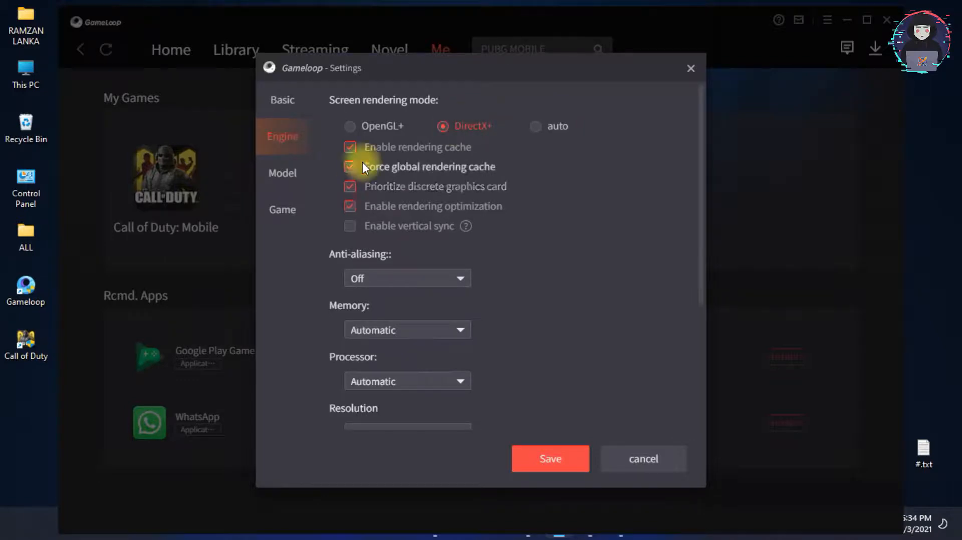
click(282, 173)
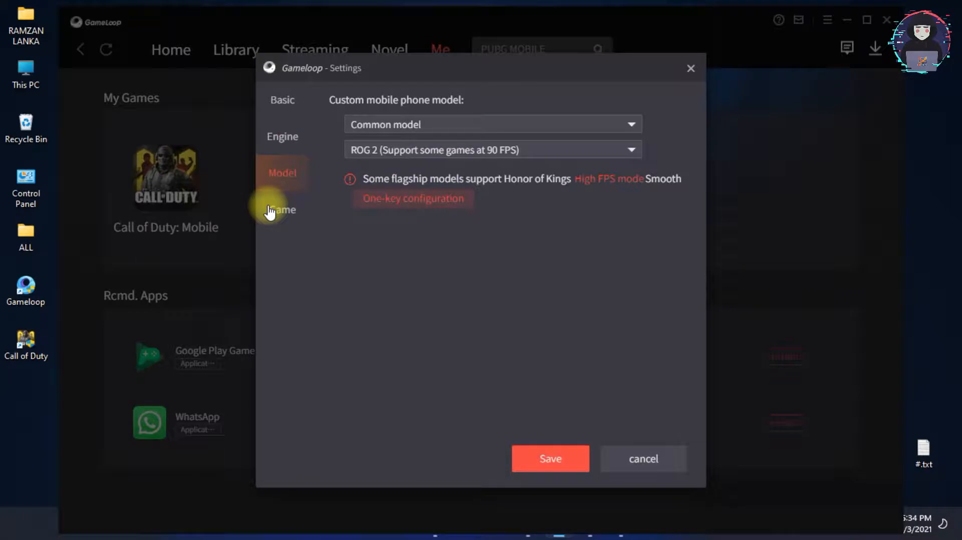
click(282, 211)
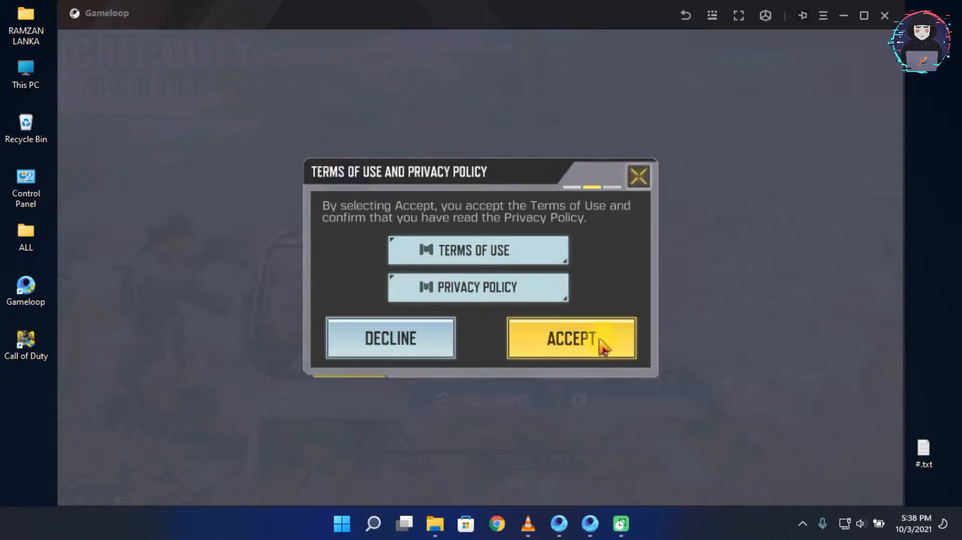
Step: Accept the Terms of Use and Privacy Policy in Call of Duty: Mobile
click(556, 345)
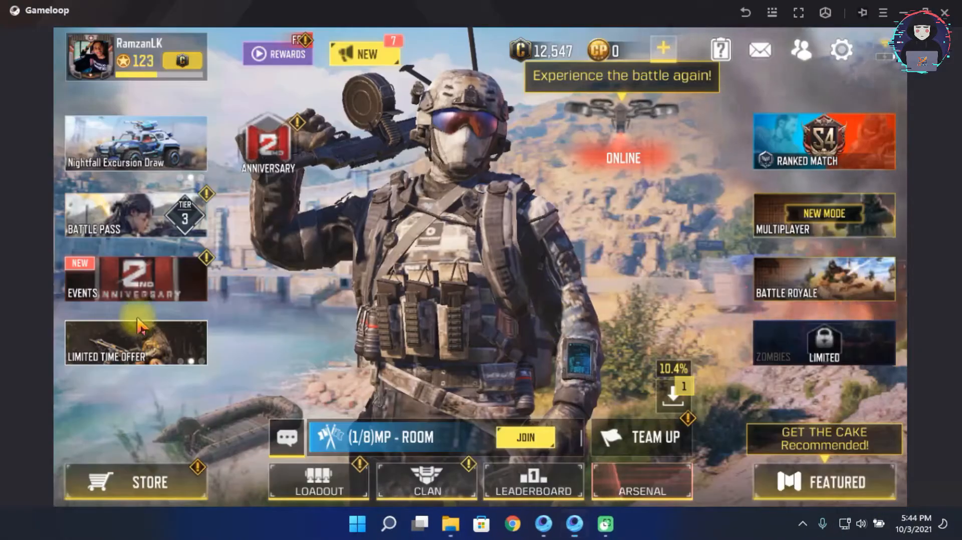
Step: Rotate the lobby character and view the player's level rewards and Basic profile page
drag(457, 308, 501, 308)
click(121, 80)
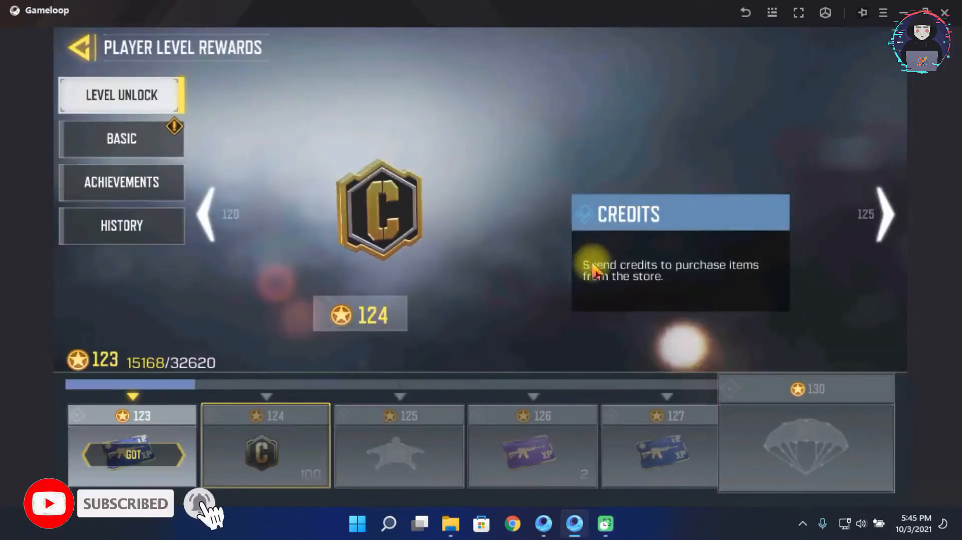
click(129, 140)
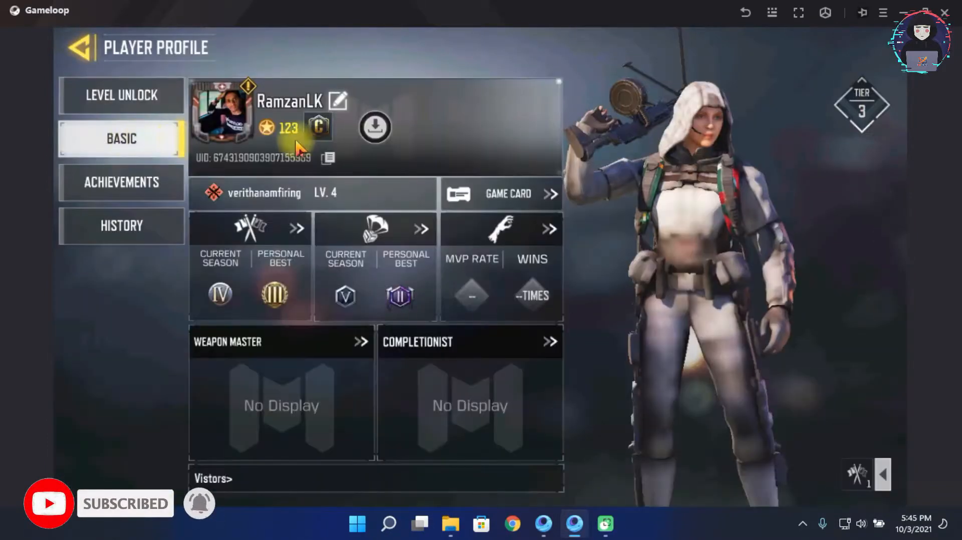